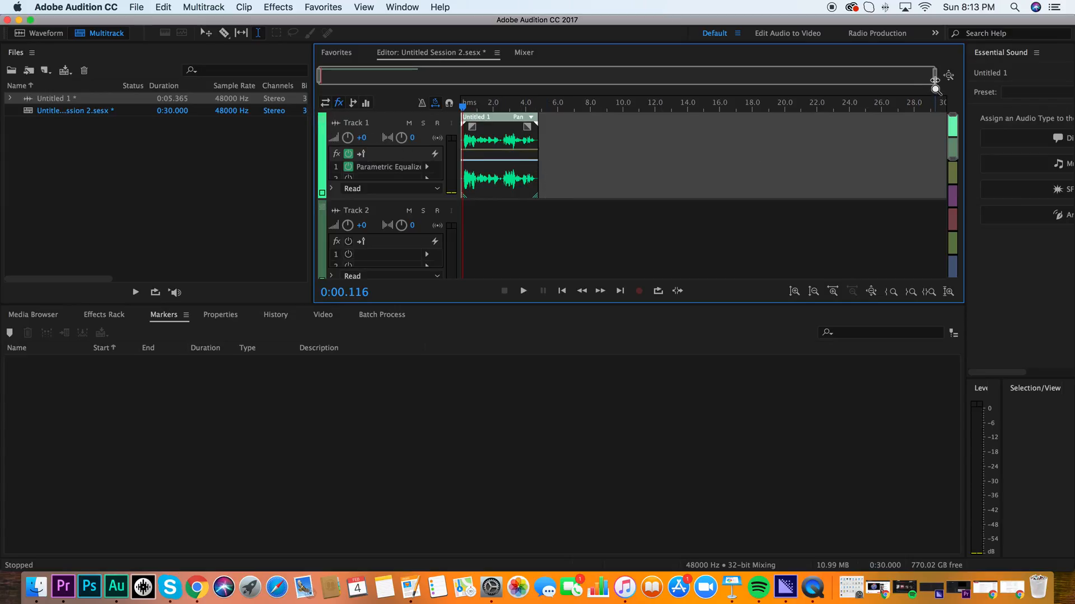
Zoom the timeline in with the navigator handle until the voice clip fills the editor.
{"action": "left_click_drag", "start_coordinate": [934, 80], "coordinate": [706, 88]}
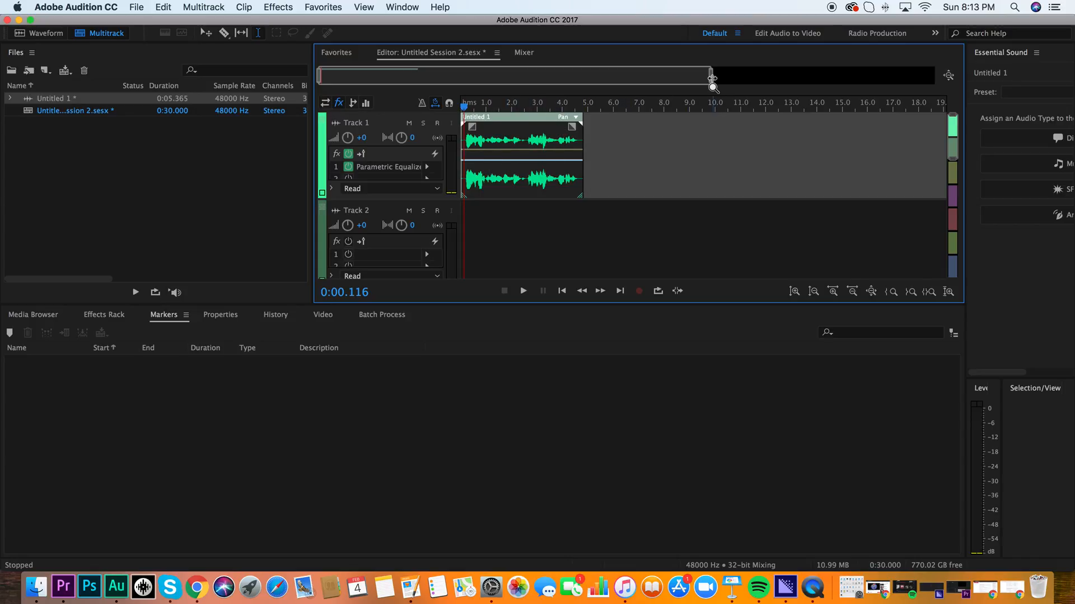
{"action": "mouse_move", "coordinate": [712, 76]}
{"action": "left_mouse_down"}
{"action": "mouse_move", "coordinate": [453, 87]}
{"action": "mouse_move", "coordinate": [371, 75]}
{"action": "left_mouse_up"}
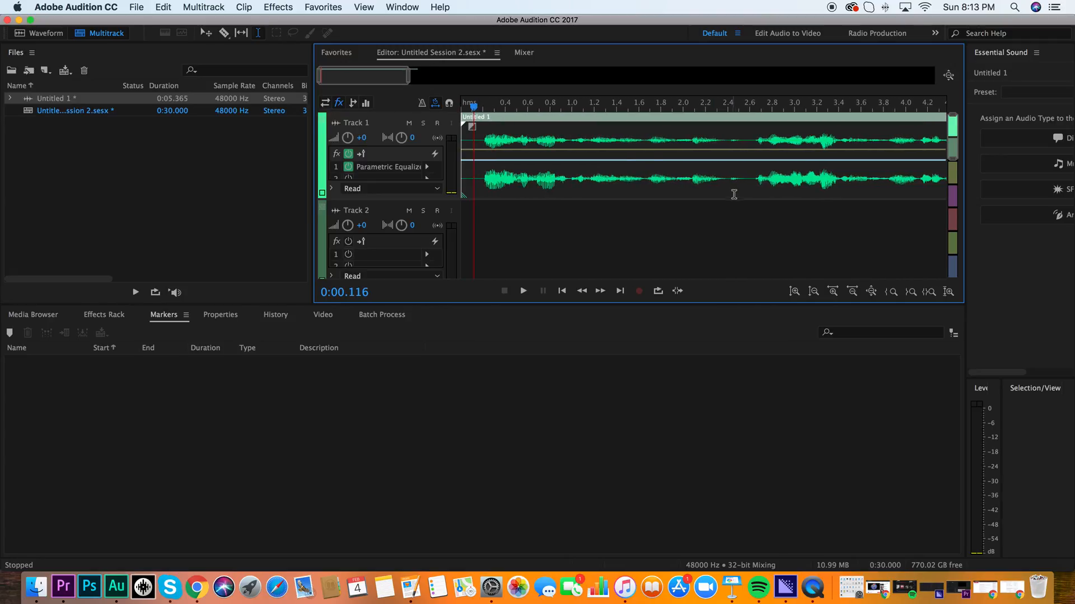
Audition the clip and move the playhead to about 2 seconds, listening from there.
{"action": "key", "text": "space"}
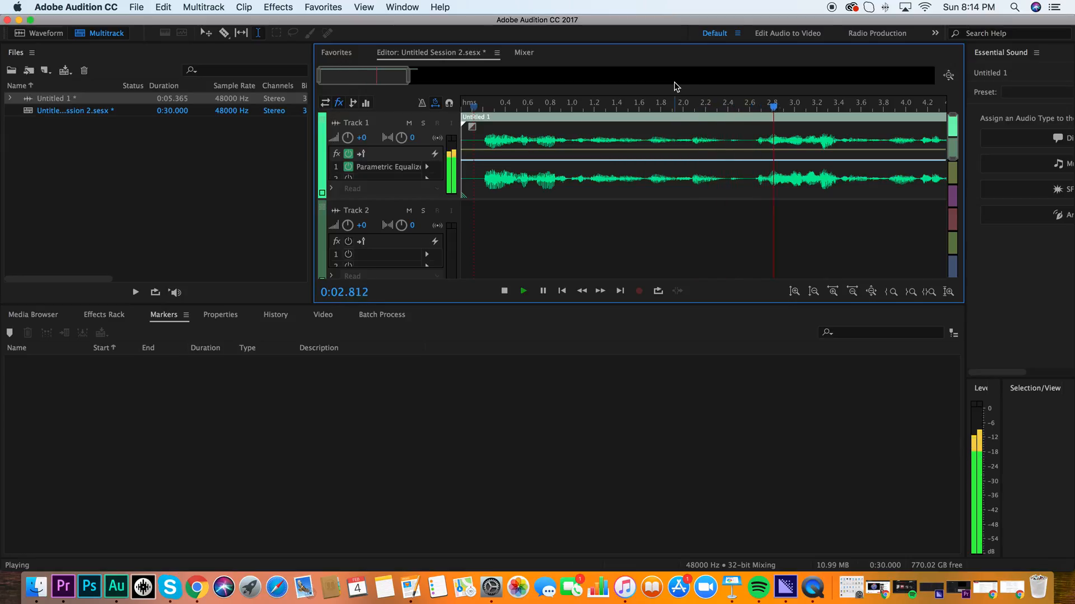
{"action": "key", "text": "space"}
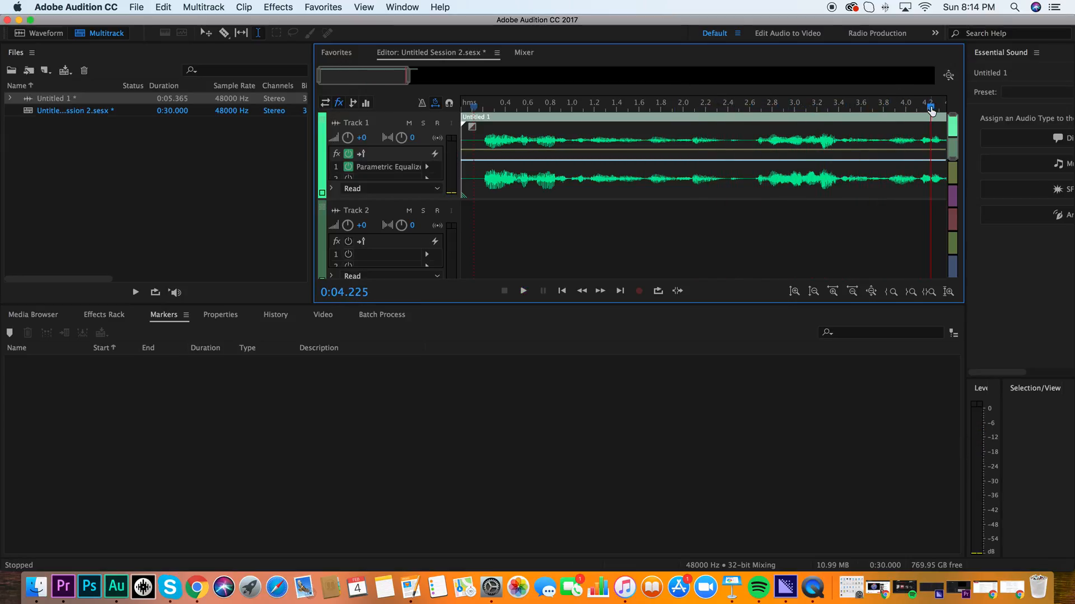
{"action": "left_click", "coordinate": [687, 142]}
{"action": "key", "text": "space"}
{"action": "key", "text": "space"}
{"action": "key", "text": "space"}
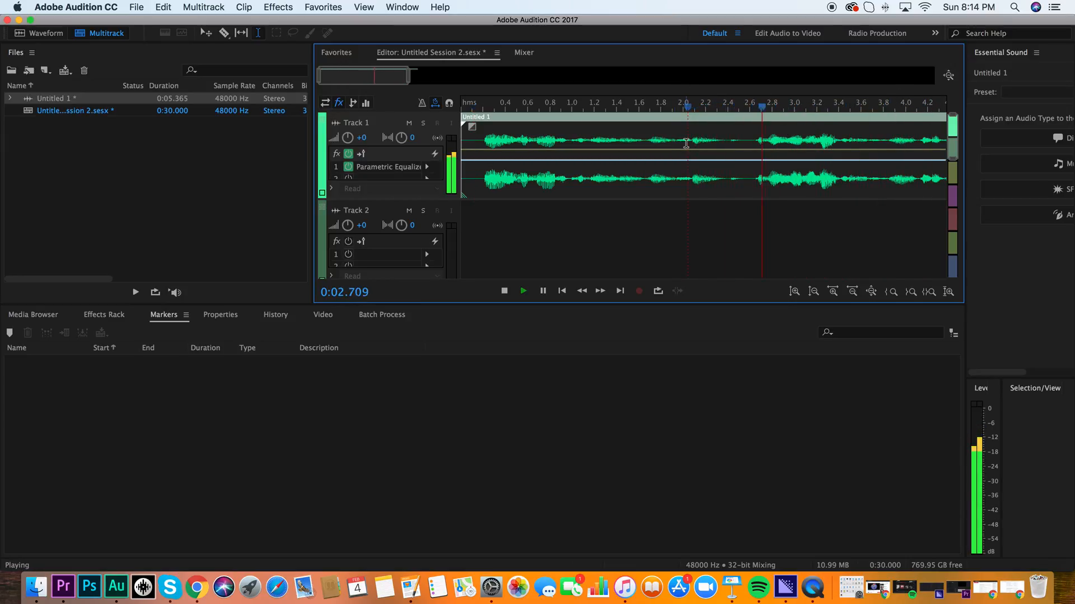
{"action": "key", "text": "space"}
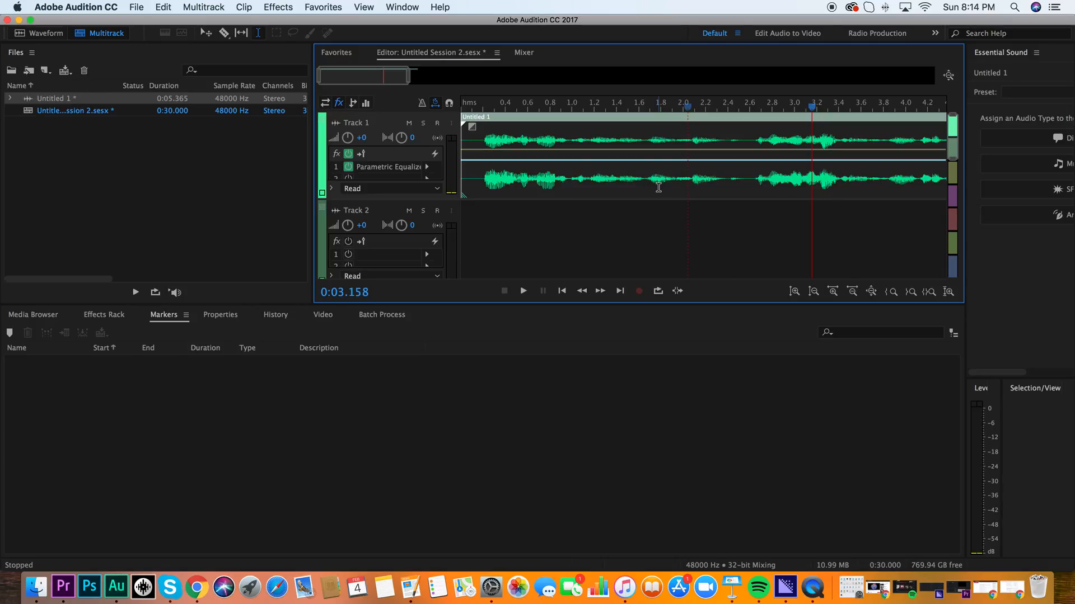
Home in on the pause between phrases and park the playhead at 2.495 seconds.
{"action": "left_click", "coordinate": [728, 172]}
{"action": "key", "text": "space"}
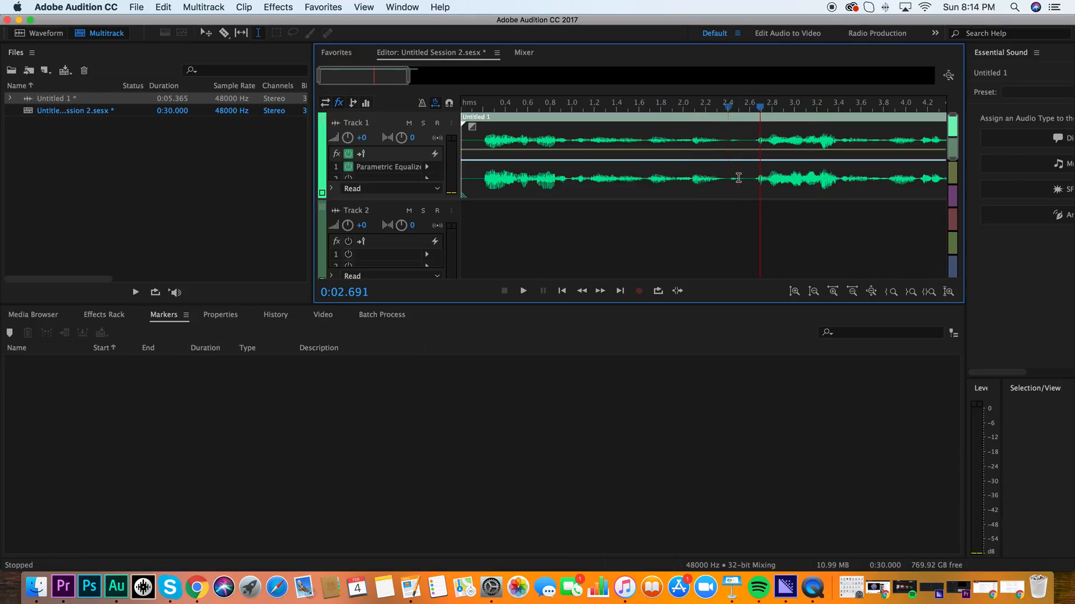
{"action": "left_click", "coordinate": [739, 178]}
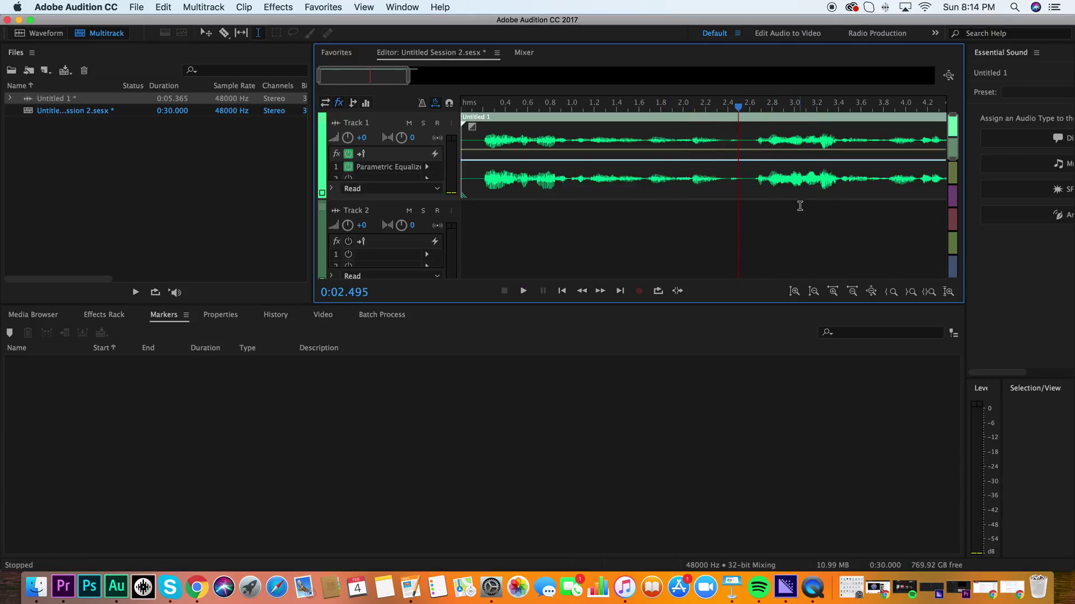
{"action": "left_click", "coordinate": [225, 34]}
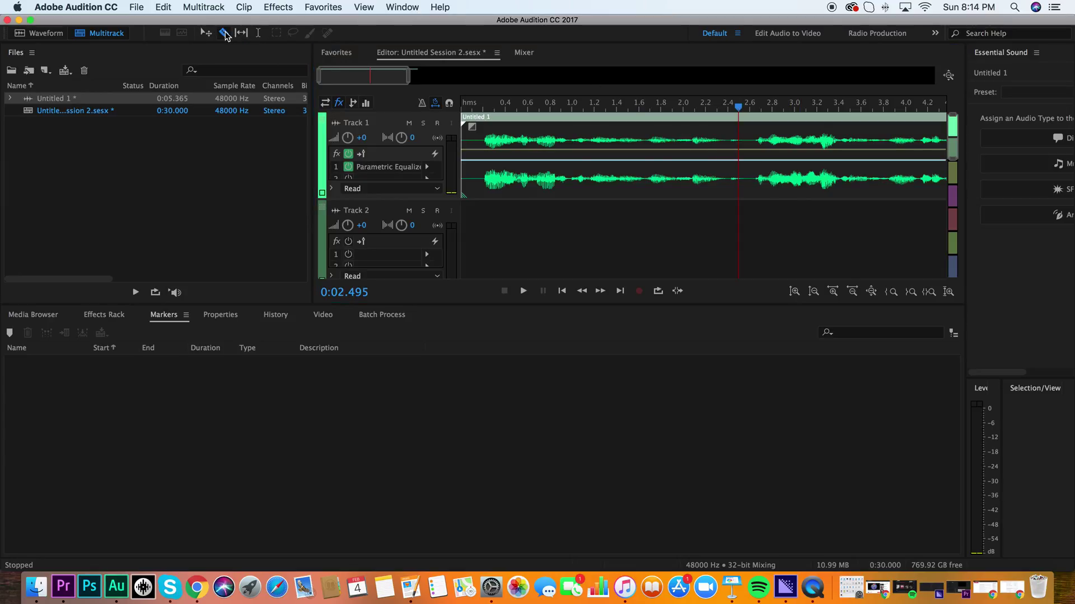
{"action": "left_click", "coordinate": [739, 144]}
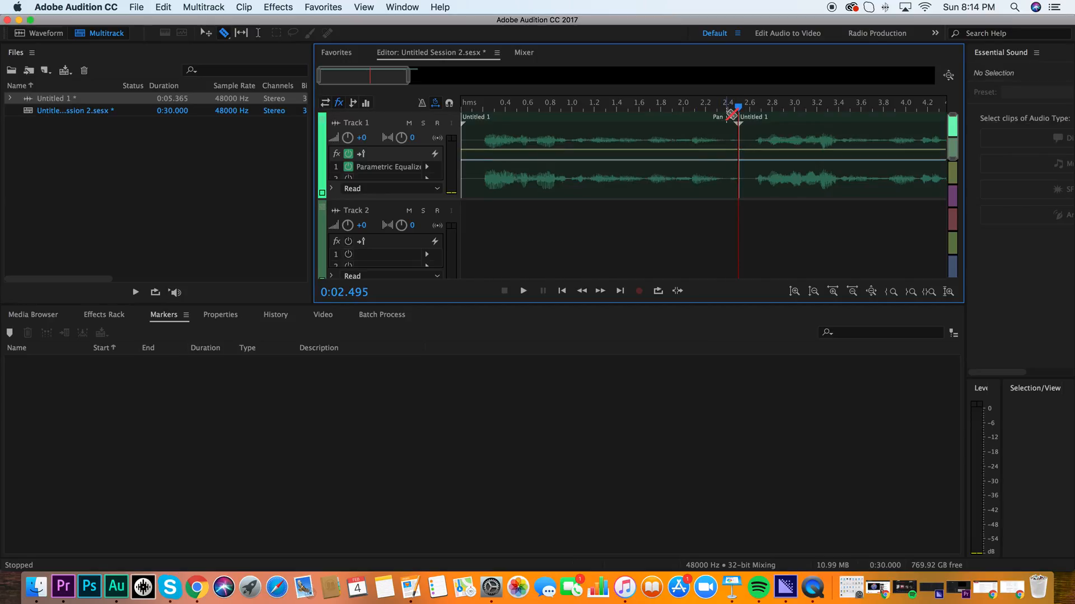
{"action": "key", "text": "super+z"}
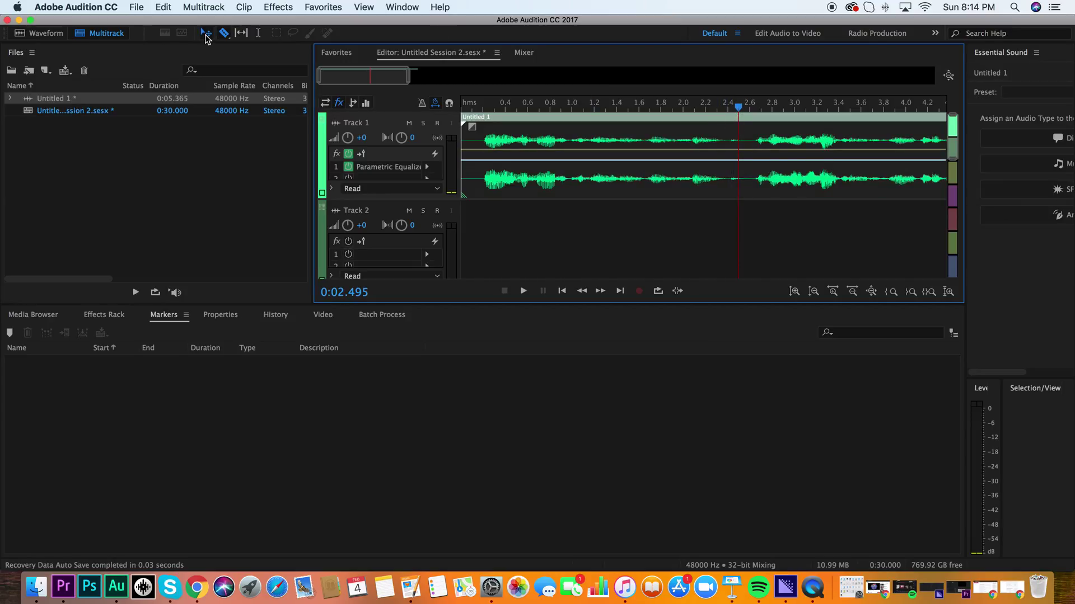
{"action": "left_click", "coordinate": [206, 35]}
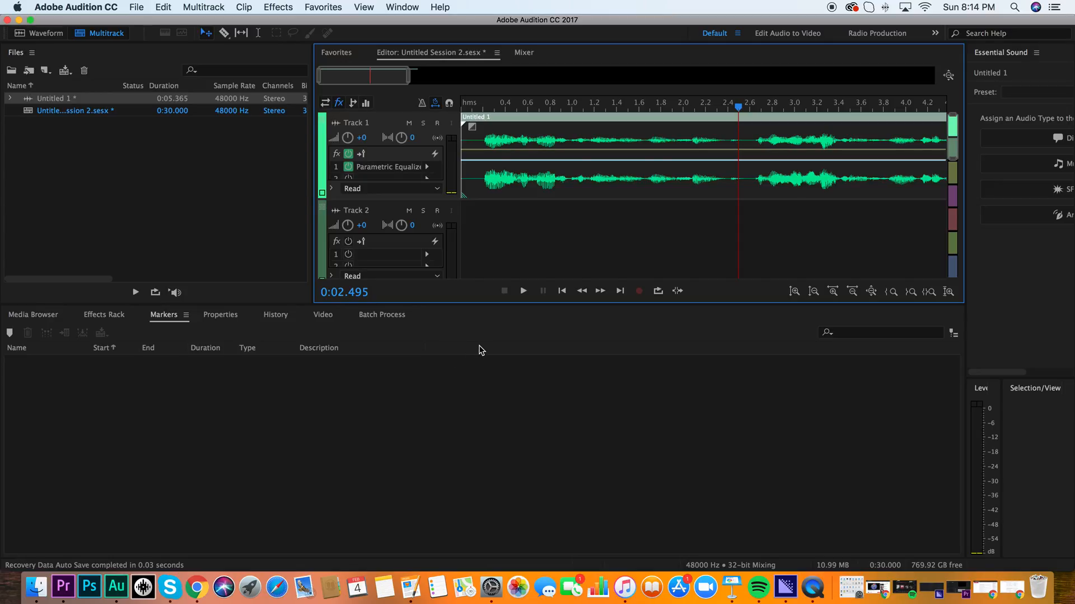
{"action": "key", "text": "super+k"}
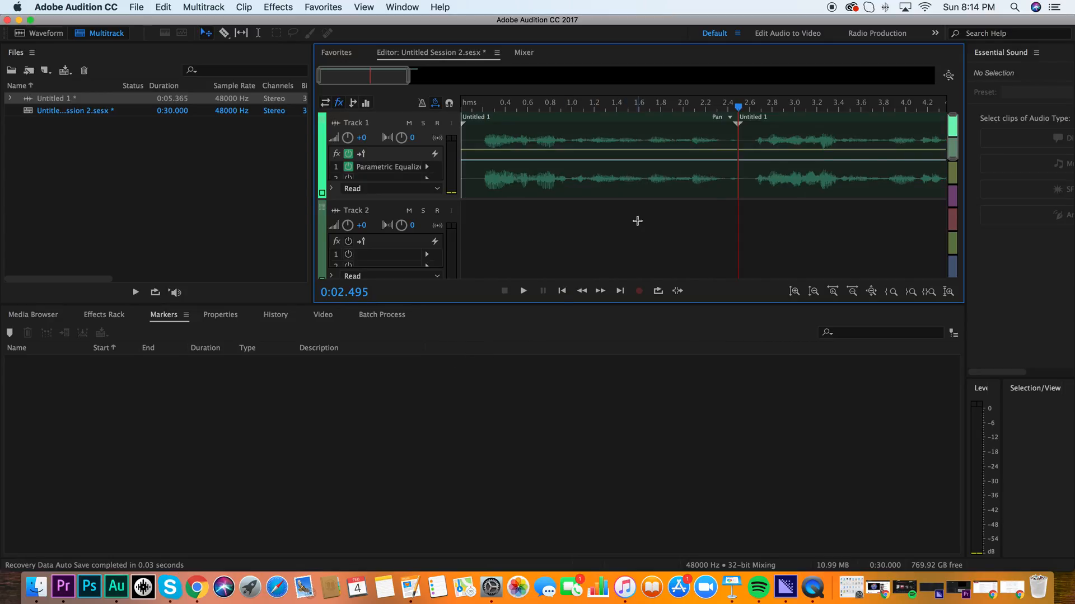
{"action": "key", "text": "super+z"}
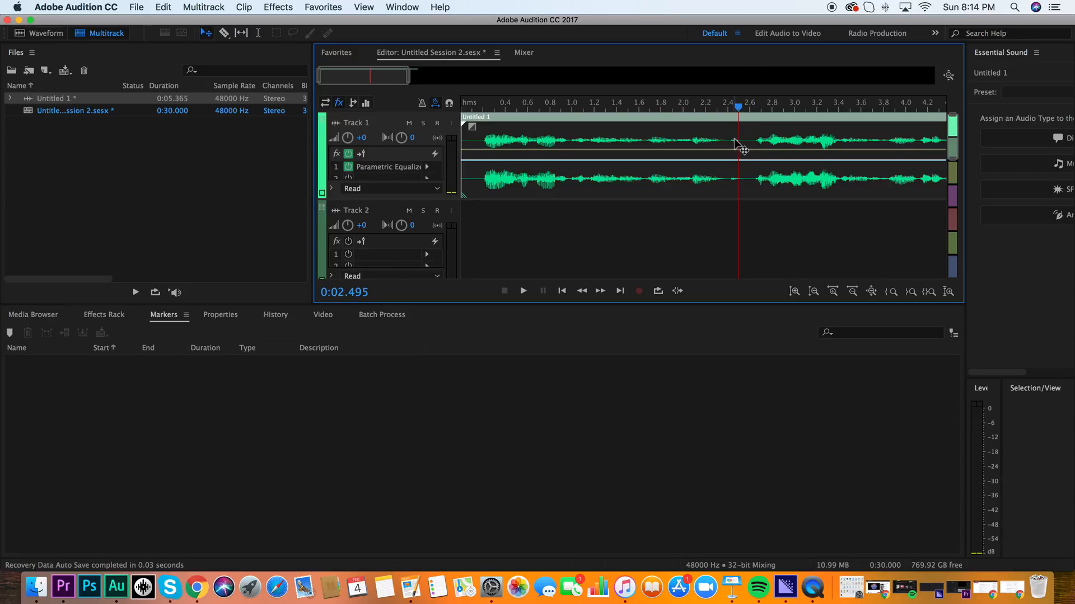
{"action": "scroll", "coordinate": [739, 144], "scroll_direction": "right", "scroll_amount": 1}
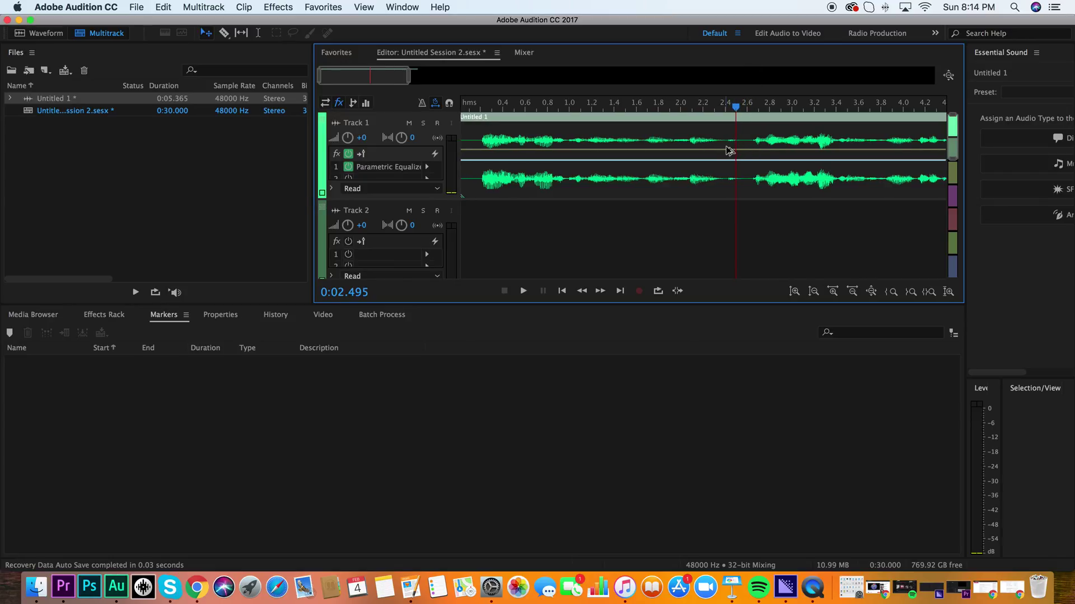
Split the Track 1 voice clip at the 2.495-second playhead via the clip's context menu.
{"action": "right_click", "coordinate": [742, 174]}
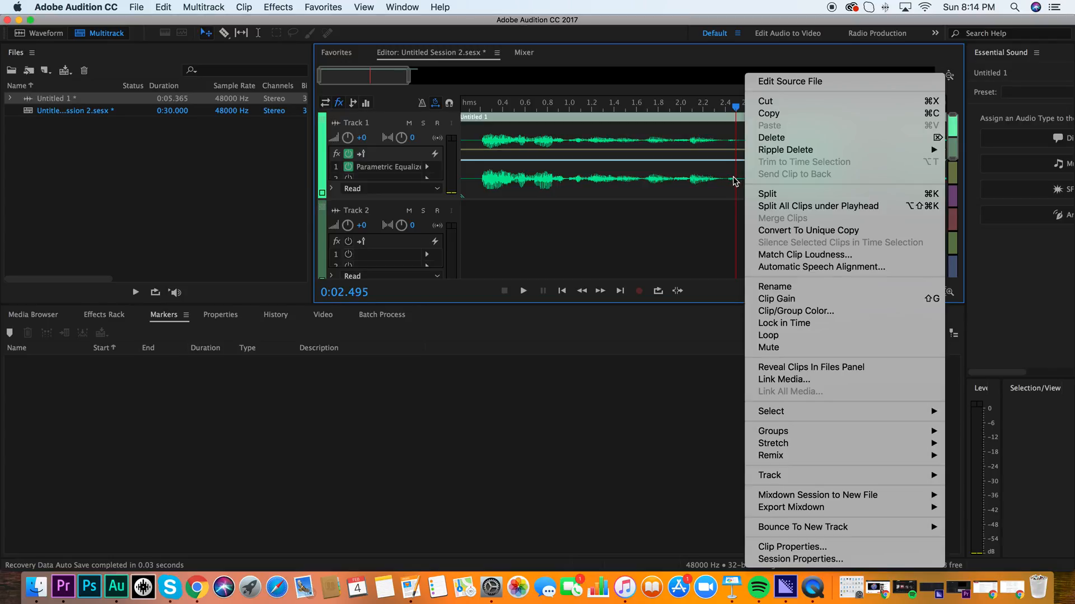
{"action": "left_click", "coordinate": [709, 220]}
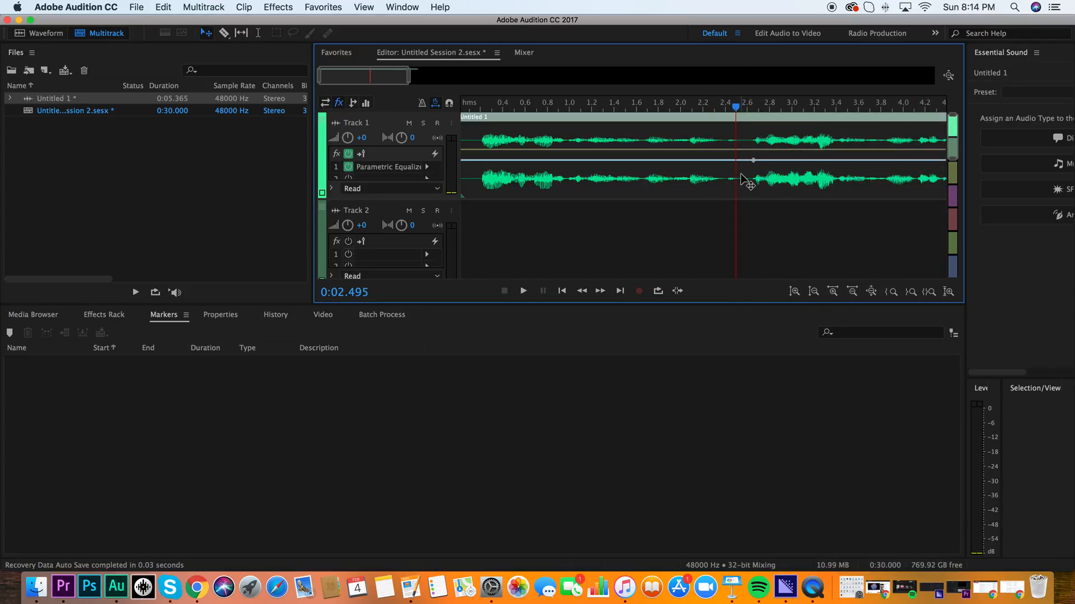
{"action": "right_click", "coordinate": [742, 177]}
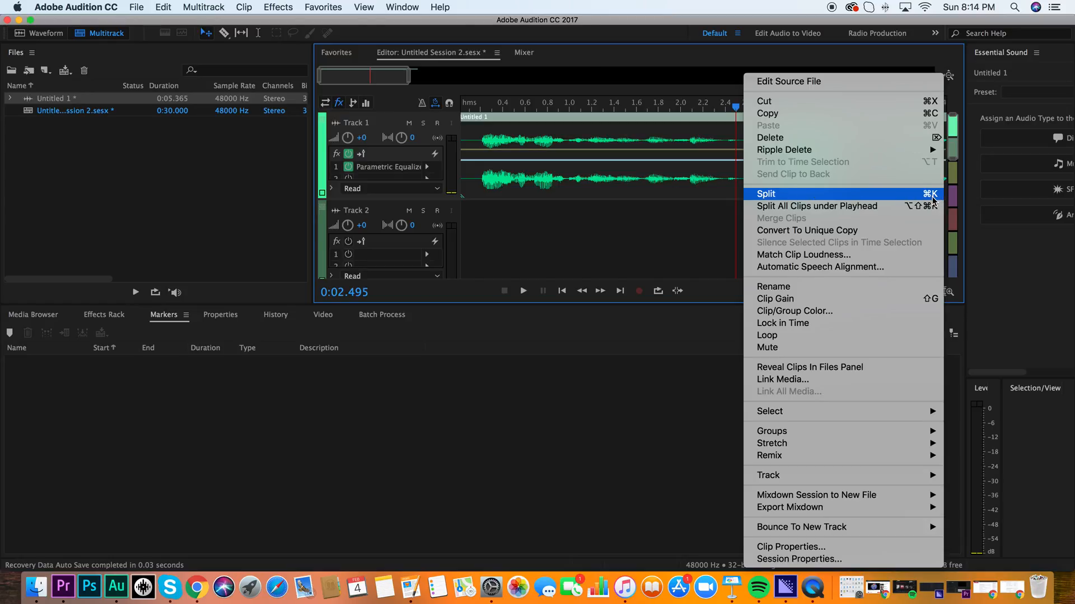
{"action": "left_click", "coordinate": [771, 195]}
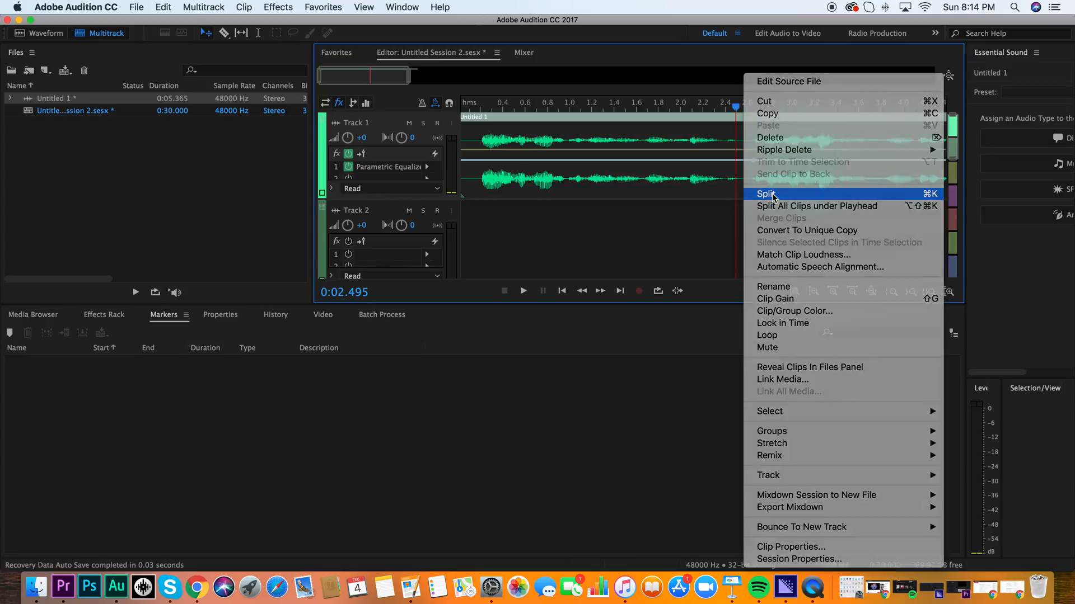
Separate the two halves, trim the first clip's start and park it temporarily on Track 2.
{"action": "left_click_drag", "start_coordinate": [736, 173], "coordinate": [852, 176]}
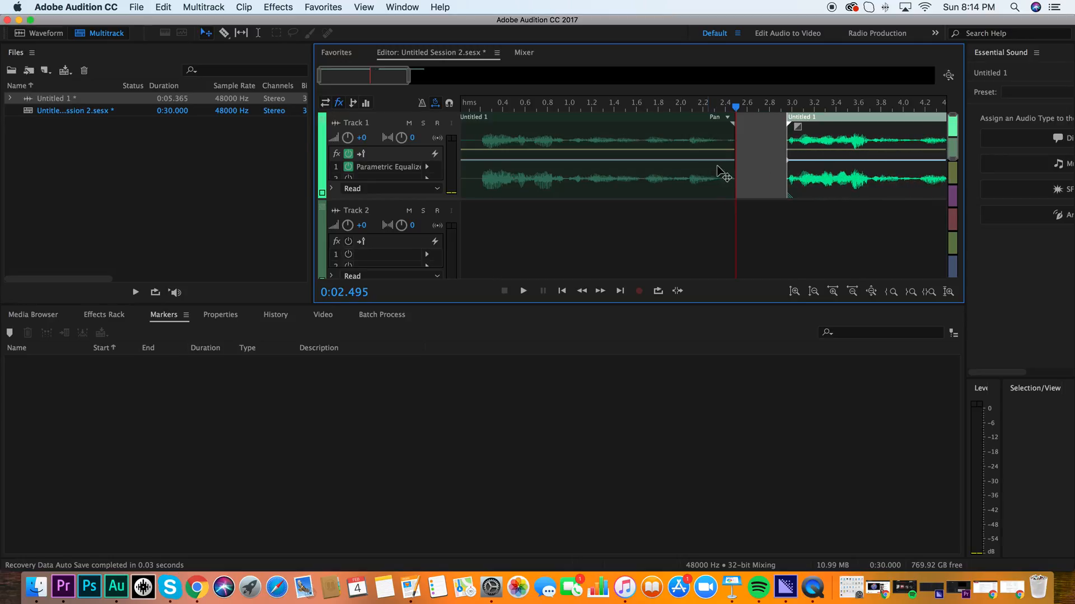
{"action": "left_click_drag", "start_coordinate": [718, 176], "coordinate": [727, 176]}
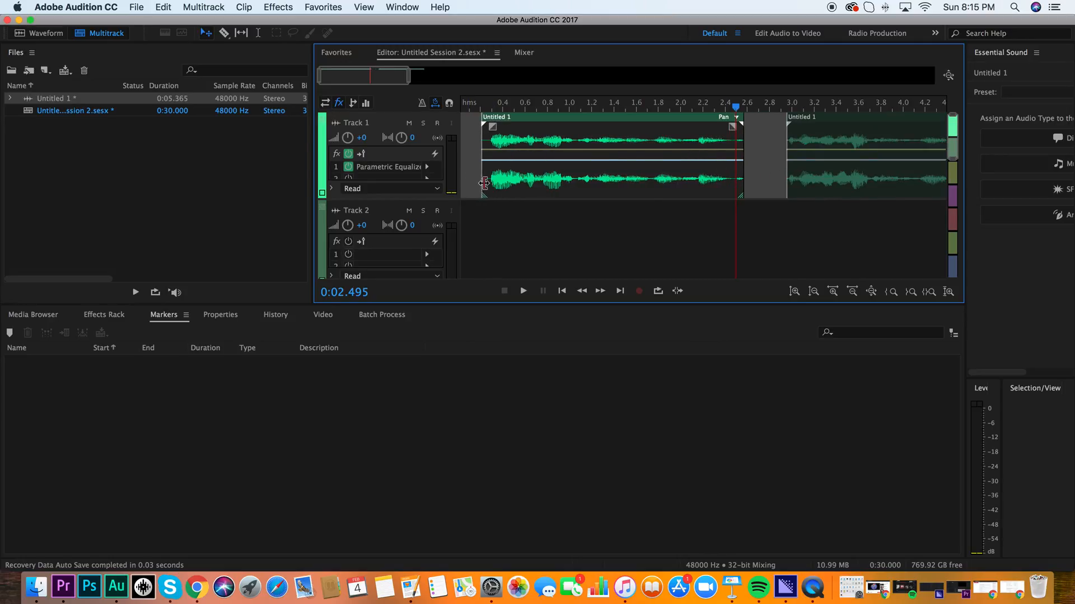
{"action": "left_click_drag", "start_coordinate": [469, 179], "coordinate": [509, 176]}
{"action": "left_click_drag", "start_coordinate": [701, 179], "coordinate": [701, 183]}
{"action": "left_click_drag", "start_coordinate": [849, 176], "coordinate": [782, 178]}
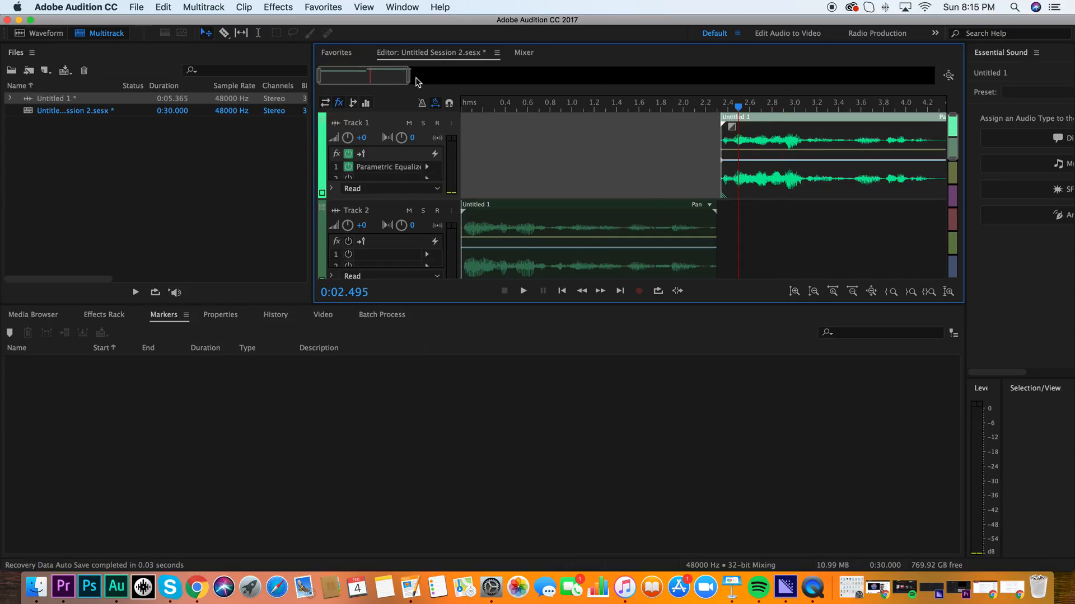
Trim the Track 1 clip's end, move the Track 2 clip back to Track 1, playhead near 0.9 seconds.
{"action": "left_click_drag", "start_coordinate": [409, 76], "coordinate": [472, 75]}
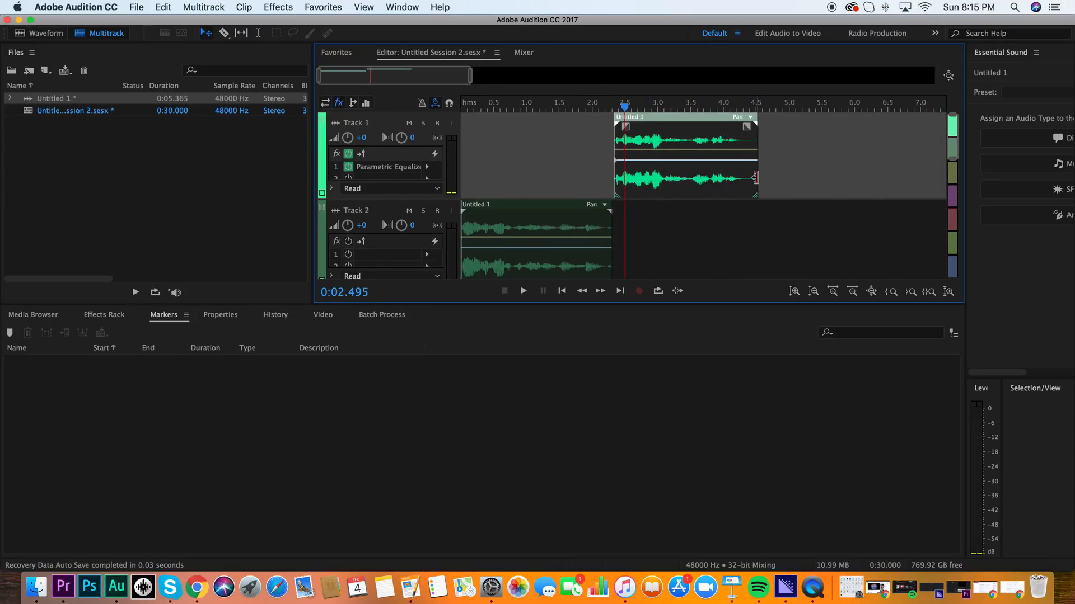
{"action": "left_click_drag", "start_coordinate": [756, 185], "coordinate": [737, 193]}
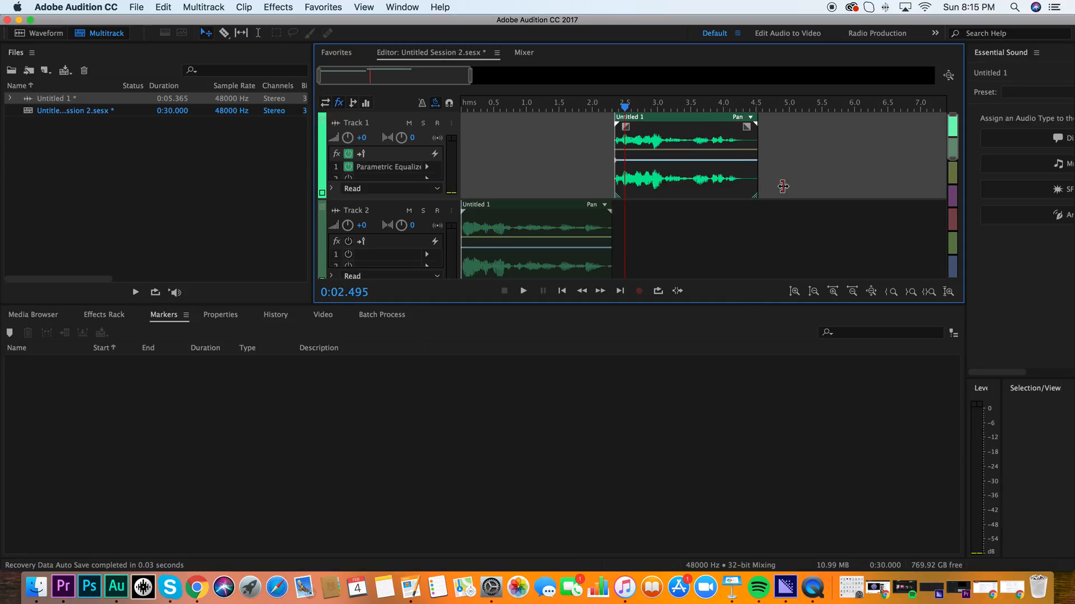
{"action": "left_click", "coordinate": [569, 227]}
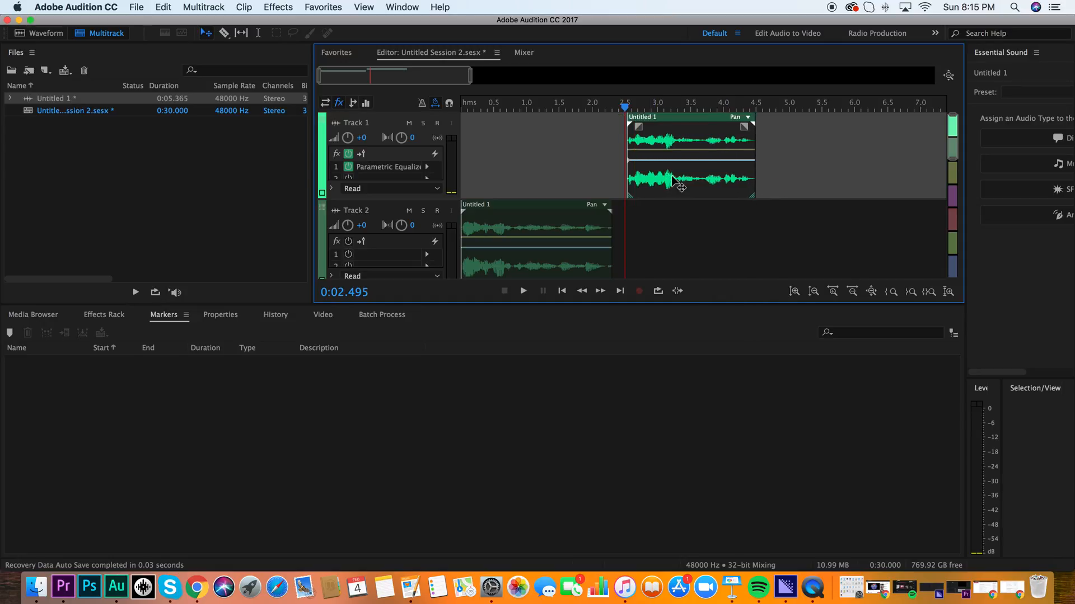
{"action": "left_click_drag", "start_coordinate": [534, 238], "coordinate": [537, 159]}
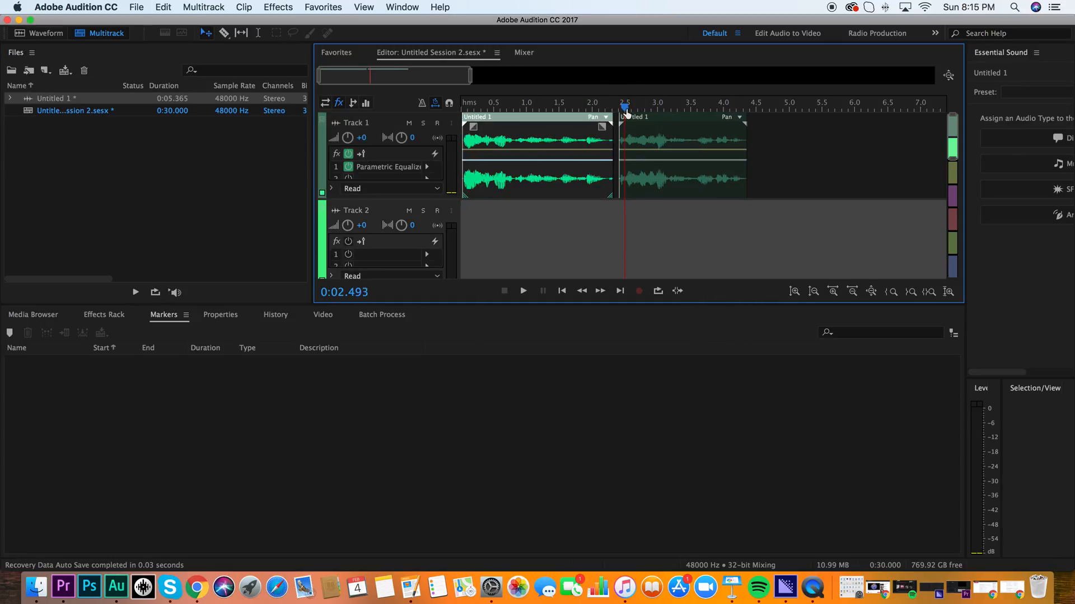
{"action": "left_click_drag", "start_coordinate": [626, 112], "coordinate": [514, 120]}
Split the first clip at 0.807 seconds via the context menu.
{"action": "left_click", "coordinate": [537, 177]}
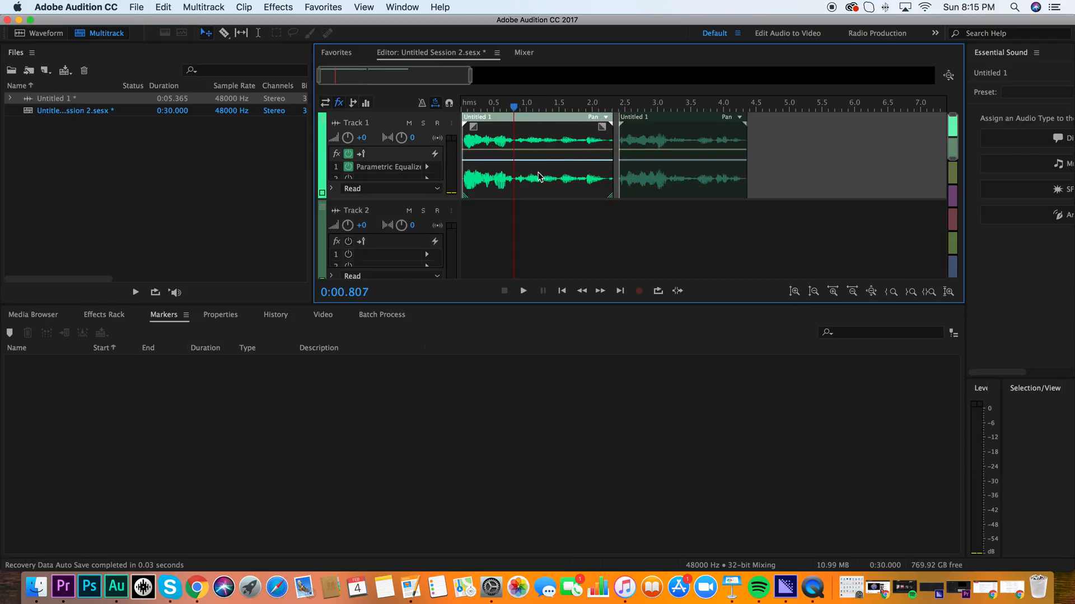
{"action": "right_click", "coordinate": [538, 176]}
{"action": "left_click", "coordinate": [592, 194]}
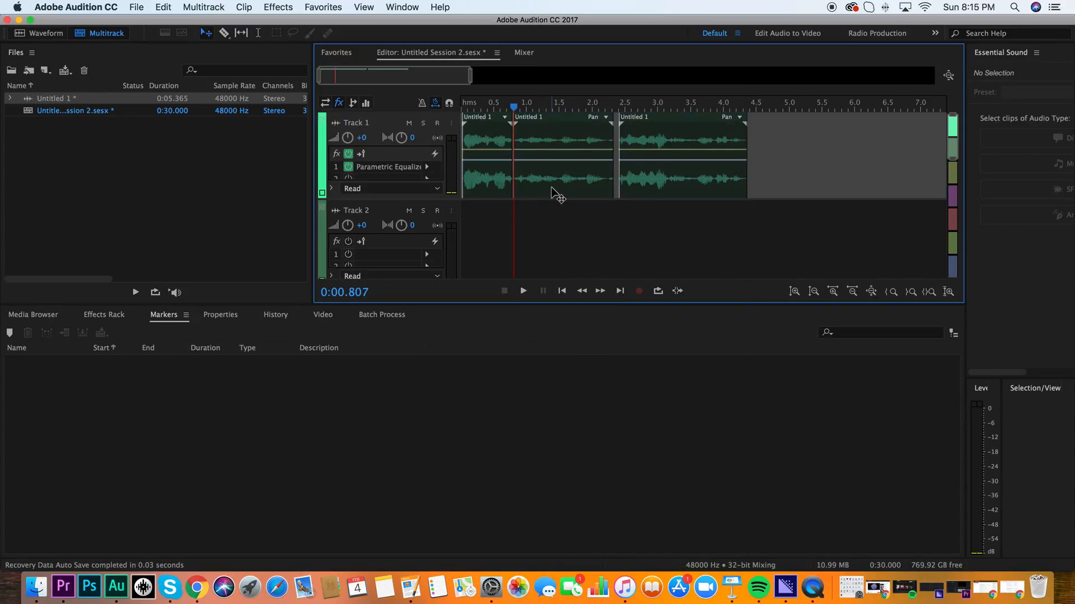
Slide the three clips so they butt together on Track 1 and play back the result.
{"action": "left_click_drag", "start_coordinate": [554, 196], "coordinate": [835, 193]}
{"action": "left_click_drag", "start_coordinate": [730, 189], "coordinate": [621, 189]}
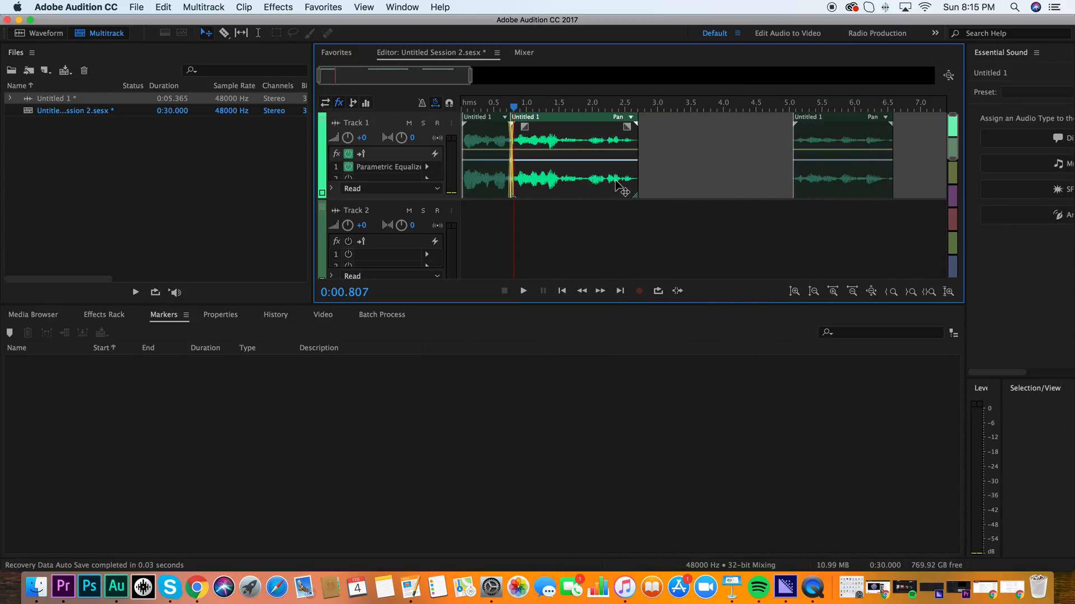
{"action": "left_click_drag", "start_coordinate": [849, 184], "coordinate": [691, 183]}
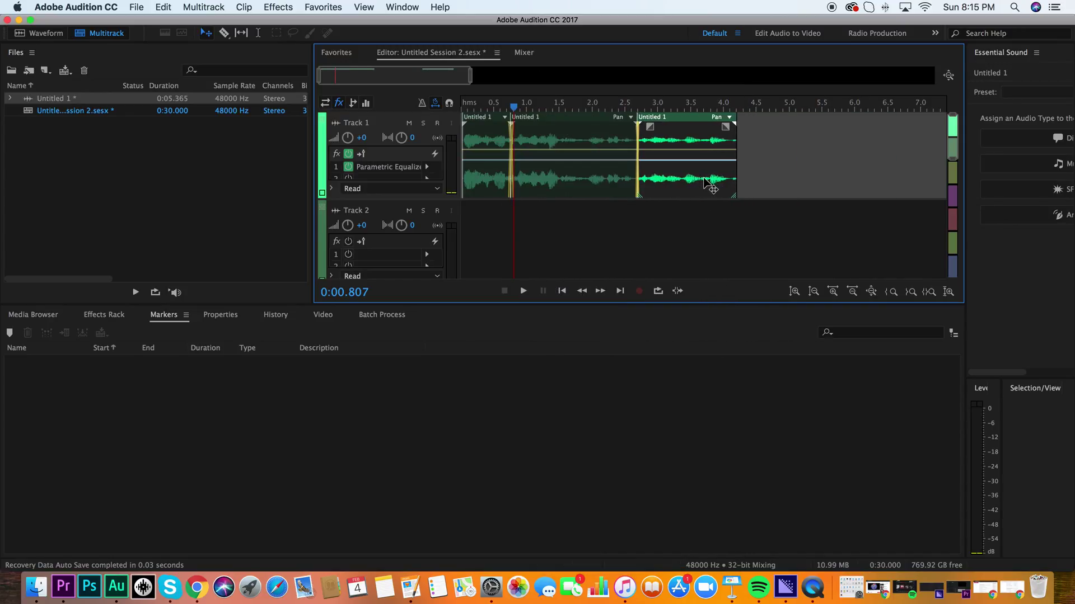
{"action": "left_click", "coordinate": [504, 109]}
{"action": "key", "text": "space"}
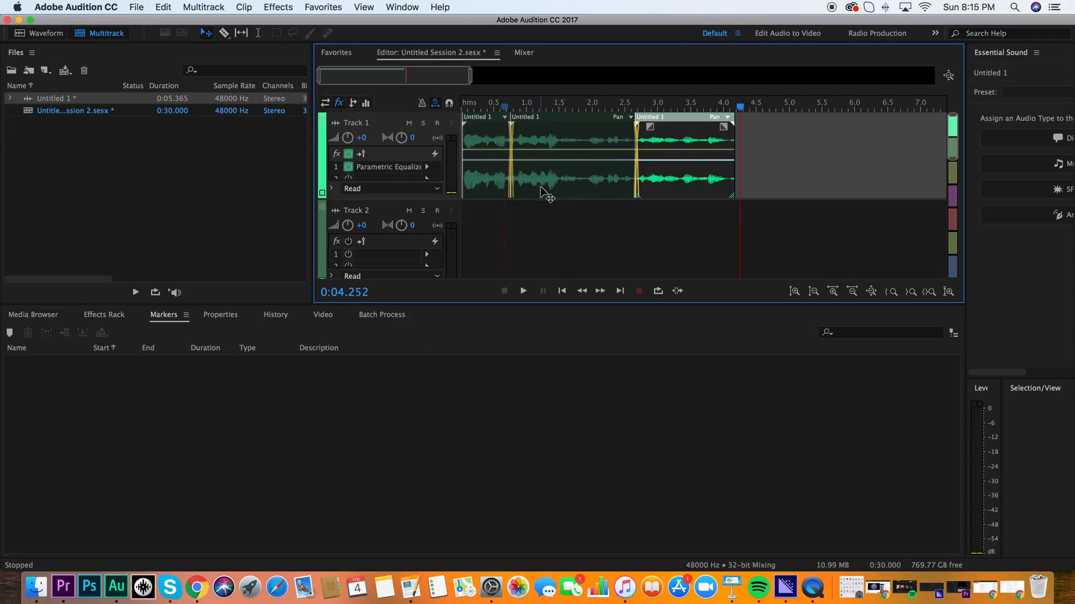
Drop the middle clip onto Track 2 and slide both tracks' clips earlier.
{"action": "mouse_move", "coordinate": [547, 196]}
{"action": "left_mouse_down"}
{"action": "mouse_move", "coordinate": [547, 234]}
{"action": "mouse_move", "coordinate": [717, 247]}
{"action": "left_mouse_up"}
{"action": "left_click_drag", "start_coordinate": [661, 184], "coordinate": [541, 185]}
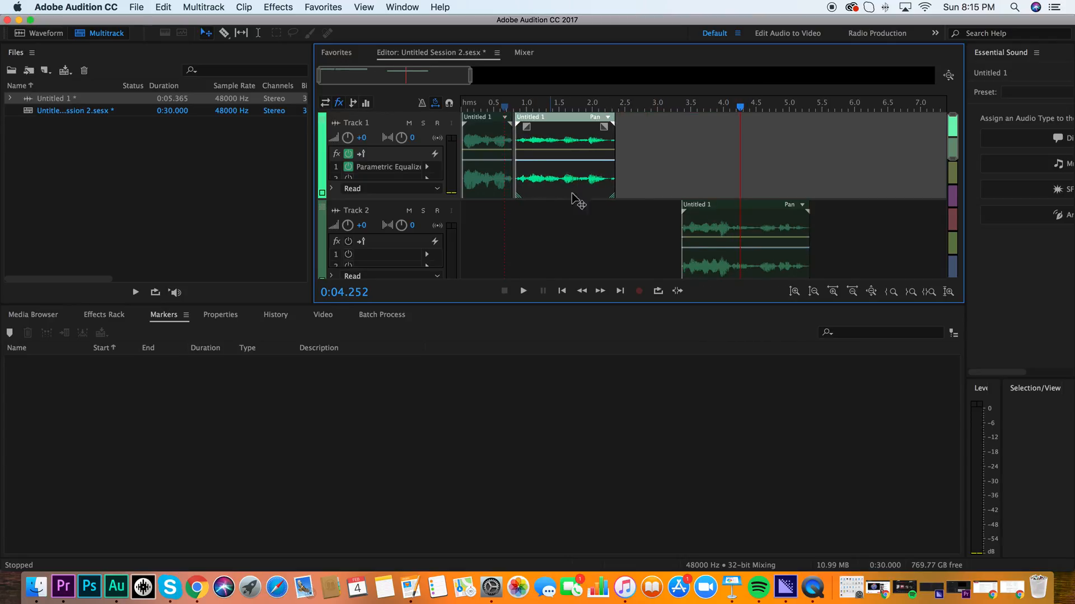
{"action": "left_click_drag", "start_coordinate": [696, 216], "coordinate": [635, 218]}
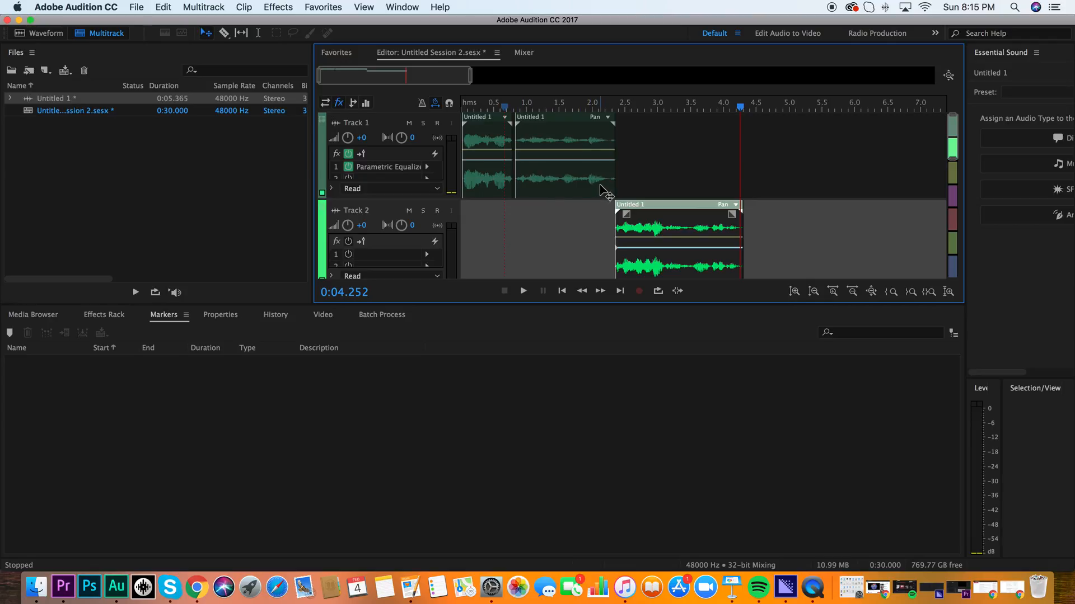
Dismiss the Track 2 effects list and move the Track 2 clip up after the Track 1 clips.
{"action": "left_click", "coordinate": [423, 258]}
{"action": "left_click", "coordinate": [670, 151]}
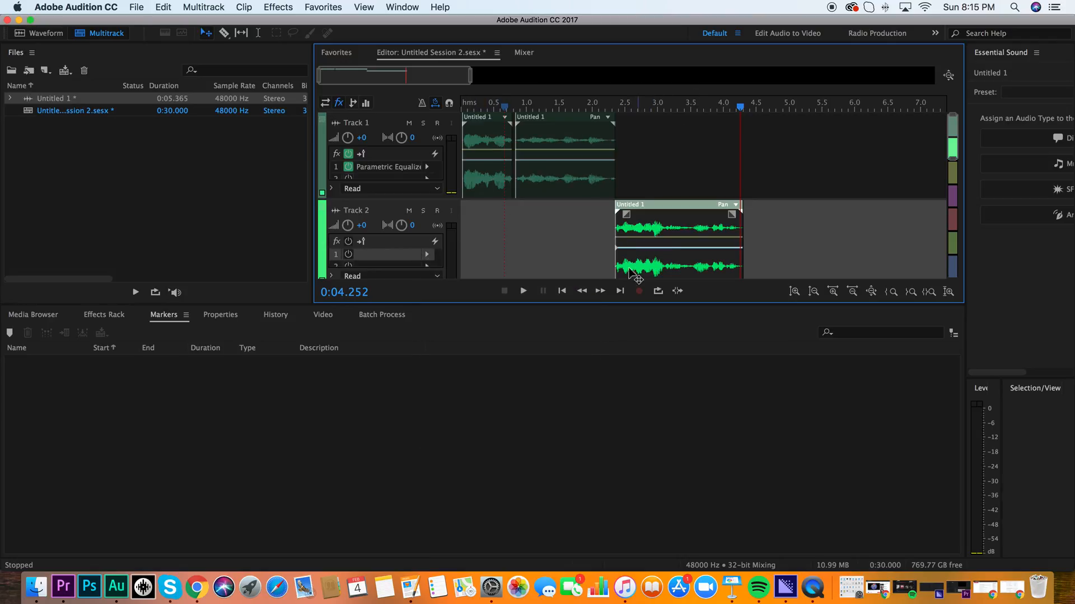
{"action": "left_click", "coordinate": [561, 185]}
{"action": "left_click_drag", "start_coordinate": [632, 210], "coordinate": [636, 177]}
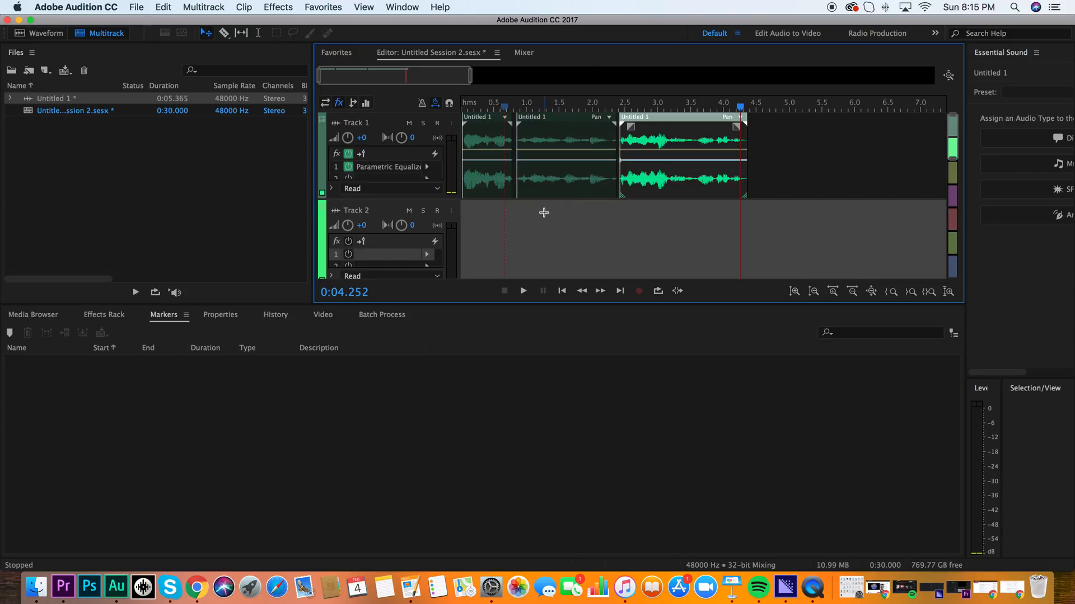
Delete the middle Track 1 clip and slide the last clip earlier against the first.
{"action": "left_click", "coordinate": [565, 182]}
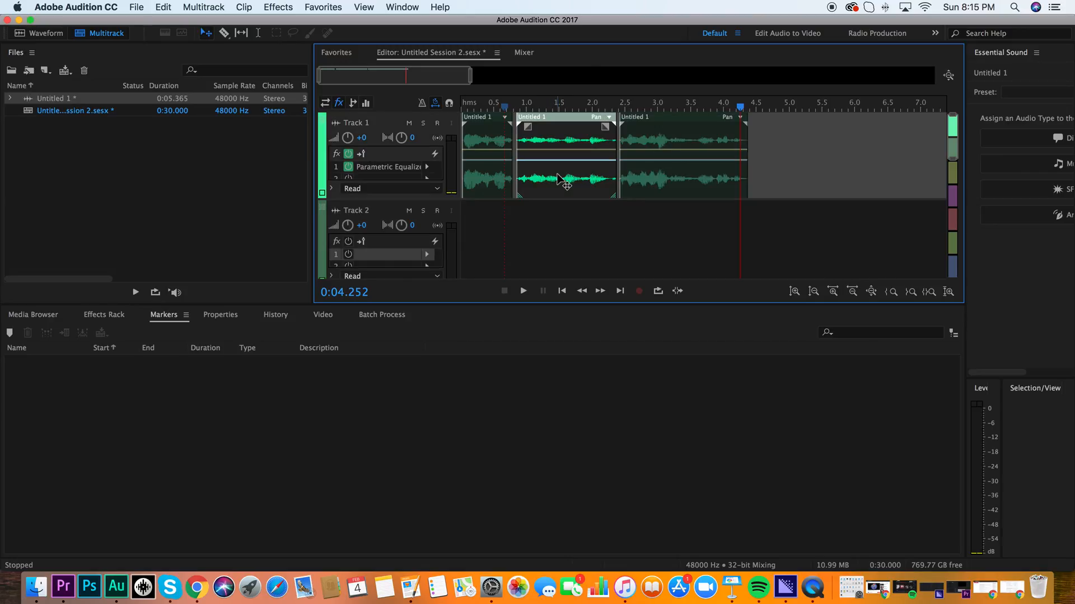
{"action": "key", "text": "Delete"}
{"action": "left_click_drag", "start_coordinate": [655, 189], "coordinate": [551, 198]}
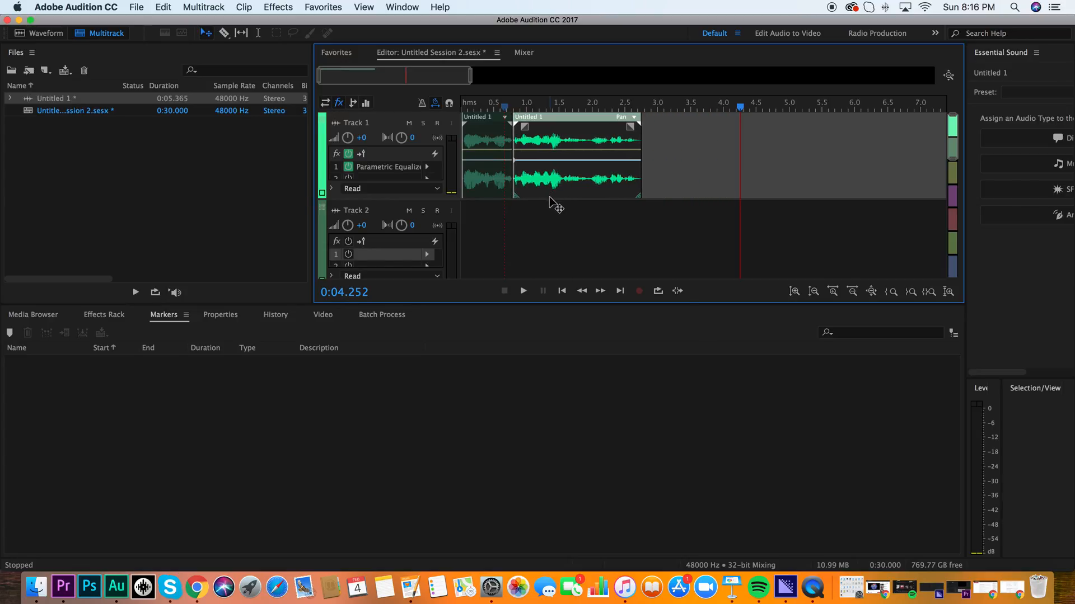